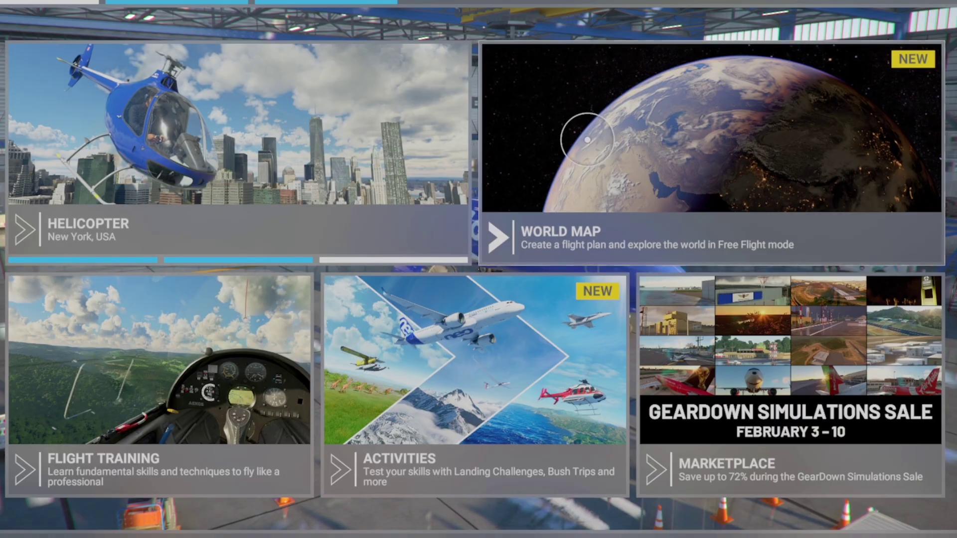
Step: Open the World Map flight planner from the main menu
left_click(581, 142)
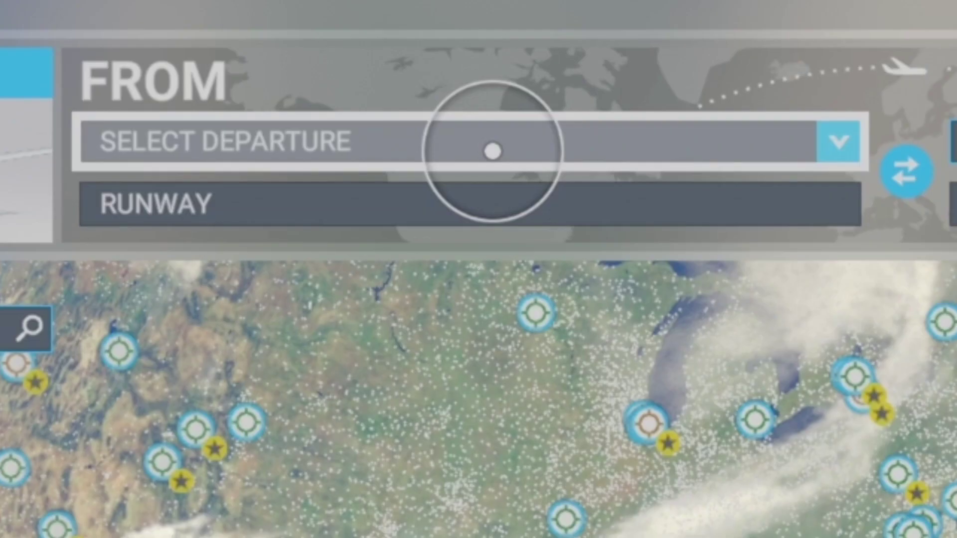
Step: Search 'Kmia' and set KMIA Miami Intl as the departure airport
left_click(321, 50)
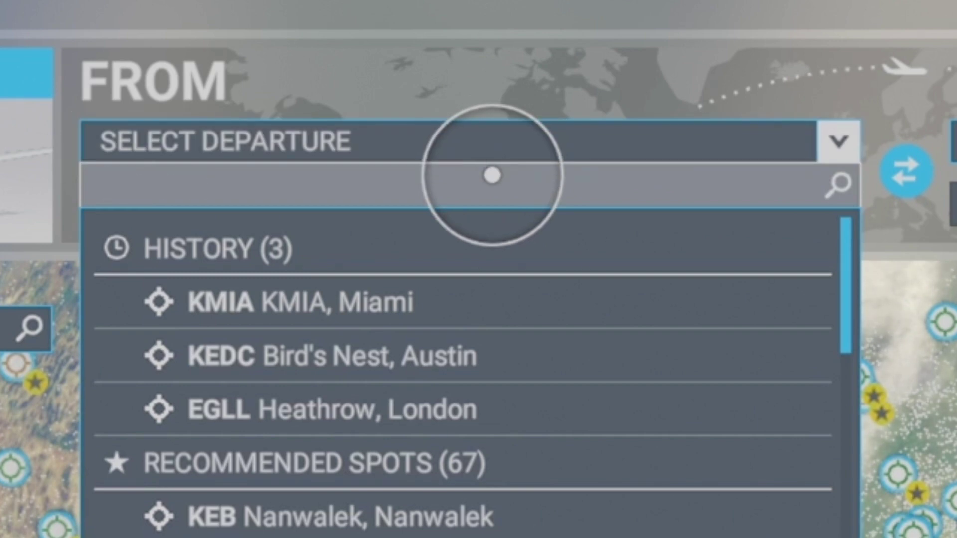
type("Kmia")
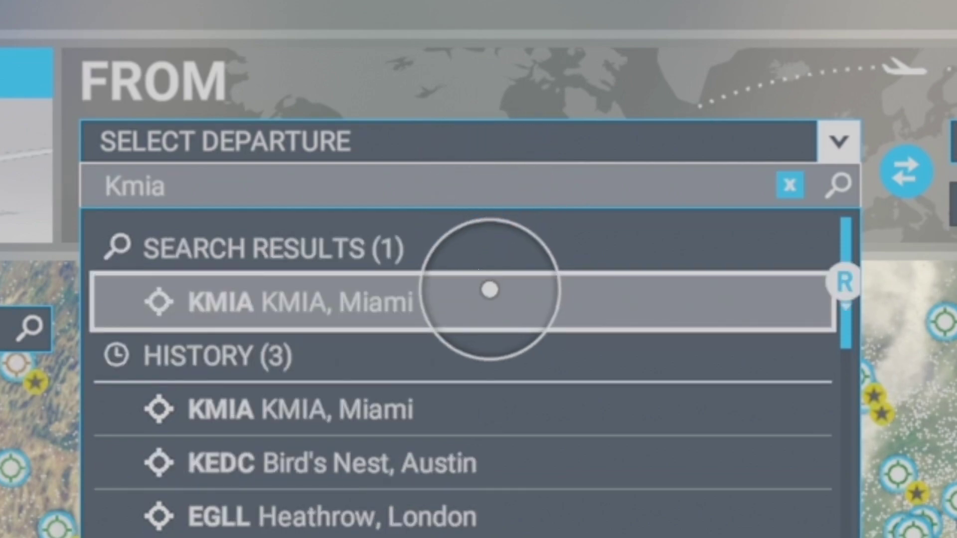
left_click(489, 287)
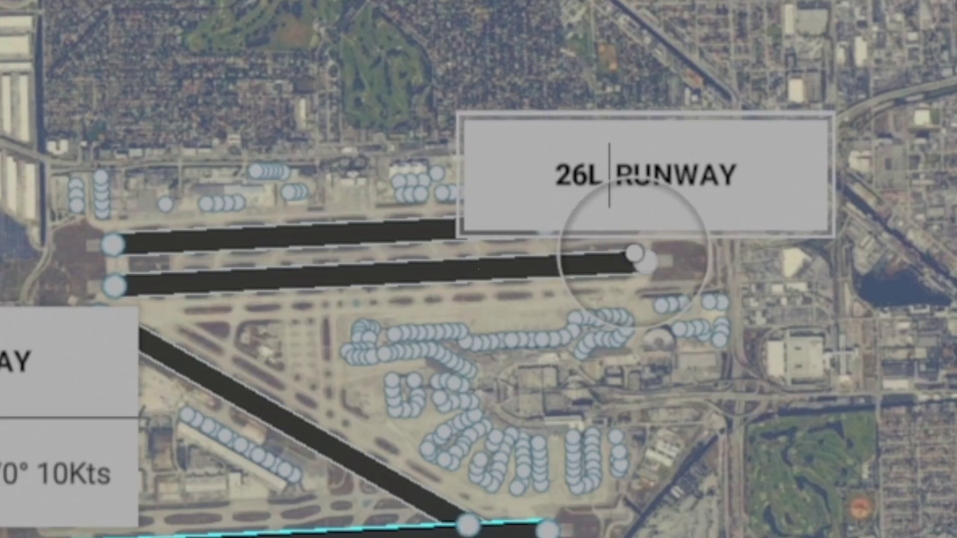
Step: Set the KMIA start position to runway 26L, then to Gate 81
left_click(634, 253)
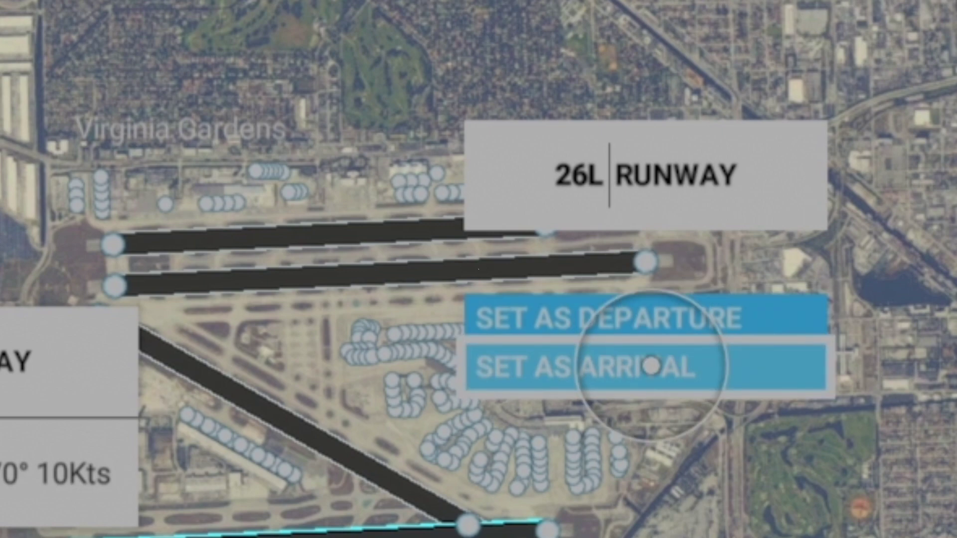
left_click(650, 325)
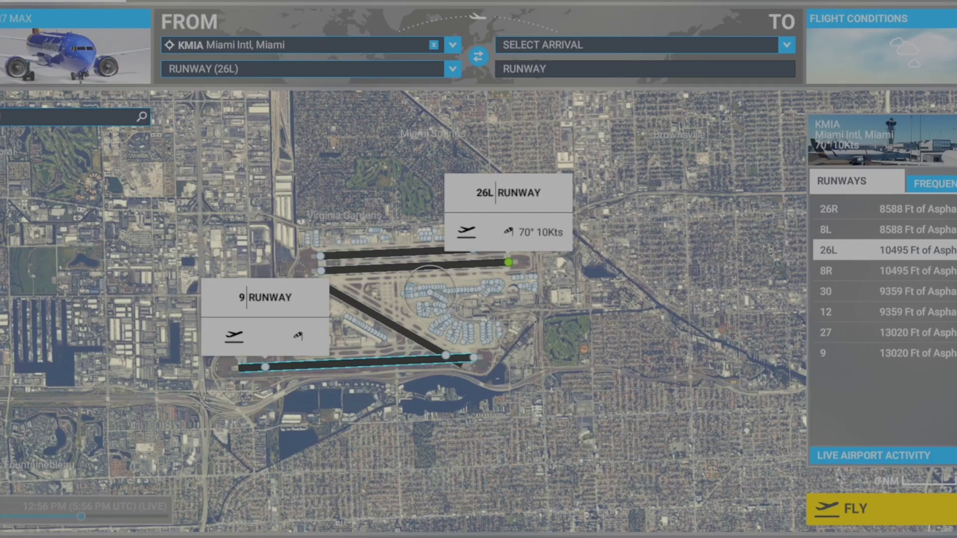
scroll(430, 291, "up", 5)
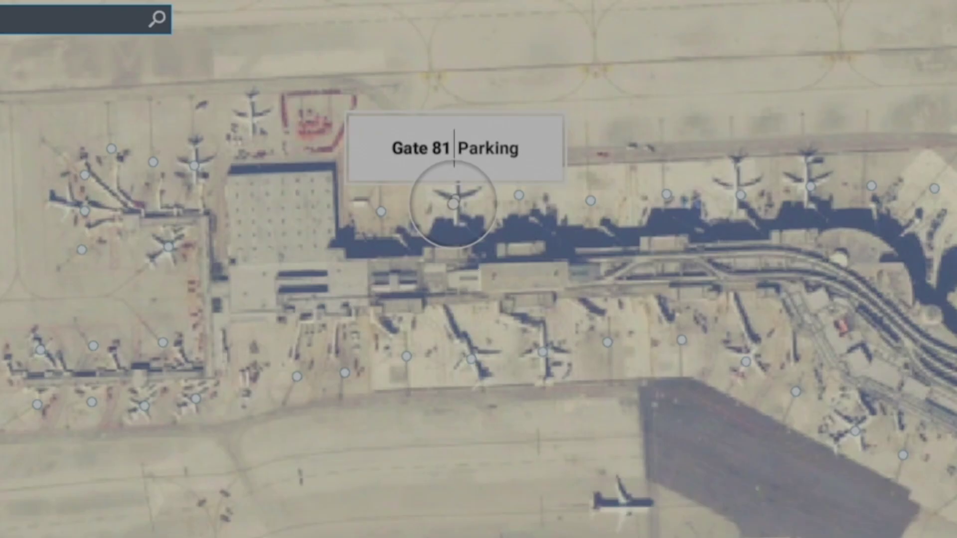
left_click(453, 203)
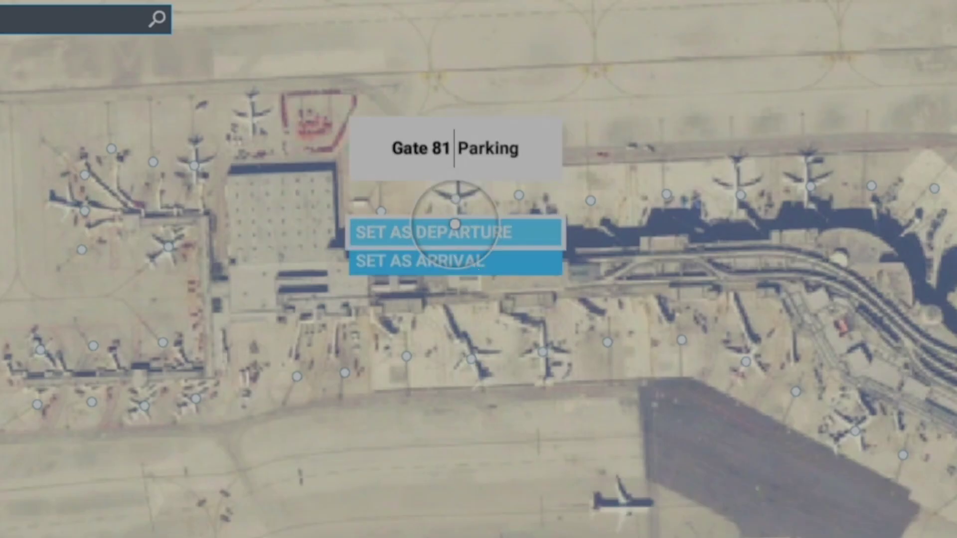
left_click(454, 232)
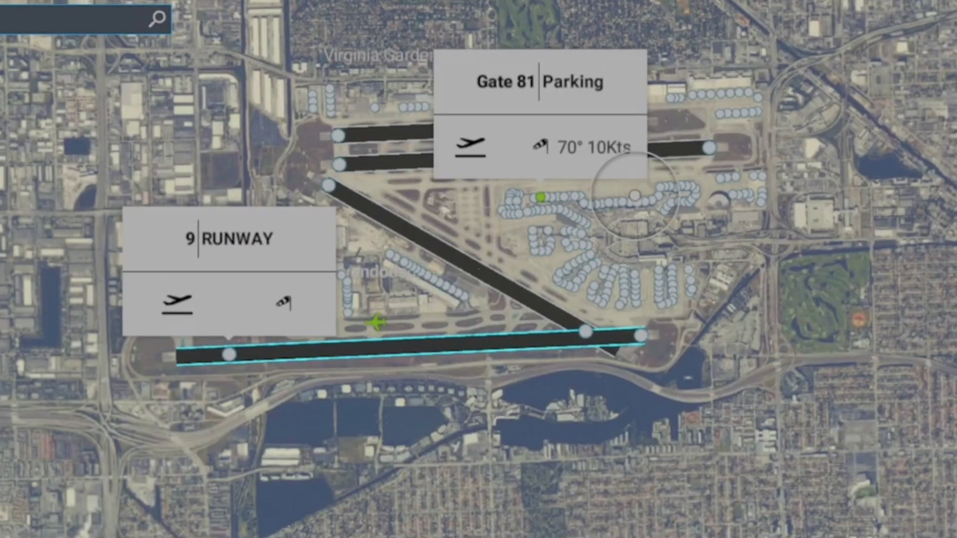
Step: Switch the KMIA departure start position to runway 9
left_click(694, 161)
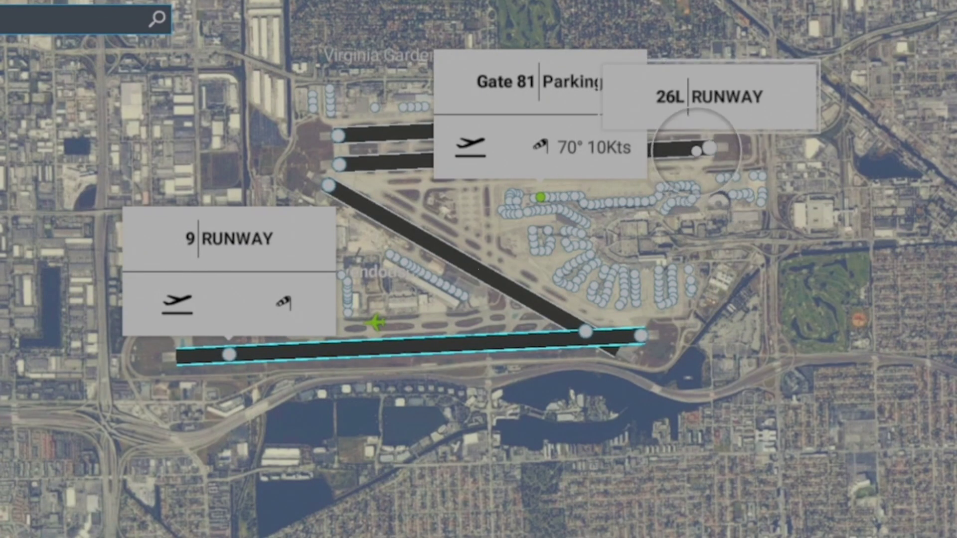
mouse_move(696, 149)
left_mouse_down()
mouse_move(358, 395)
mouse_move(310, 395)
mouse_move(268, 365)
left_mouse_up()
left_click(228, 355)
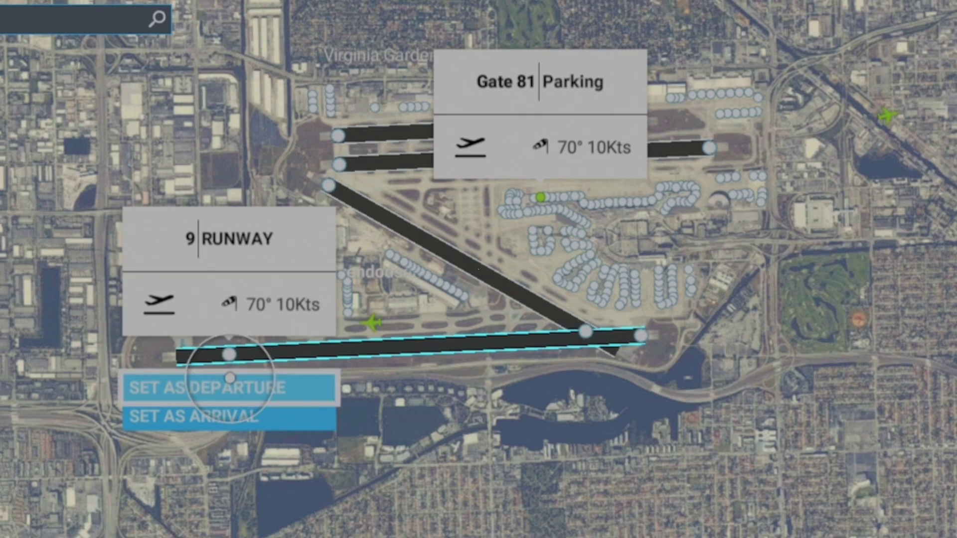
left_click(230, 386)
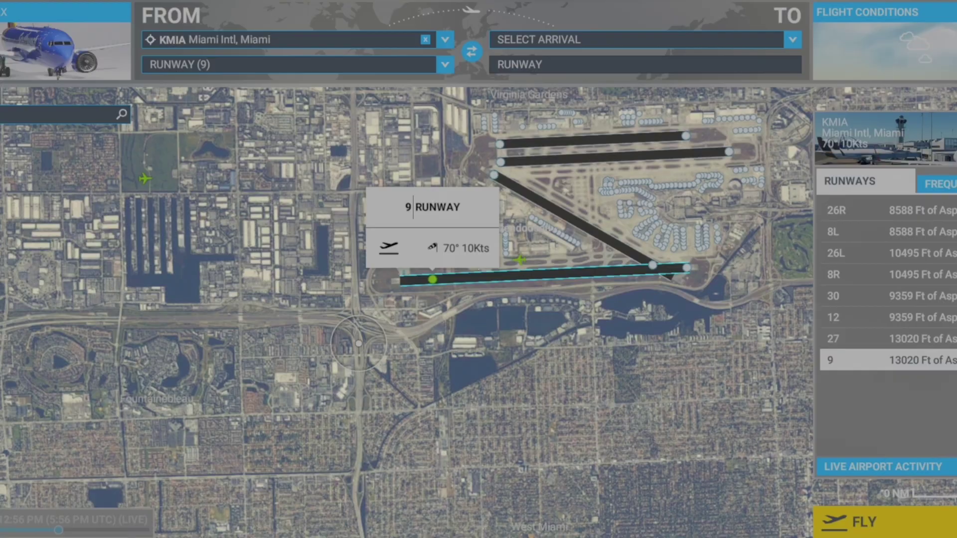
scroll(359, 343, "down", 5)
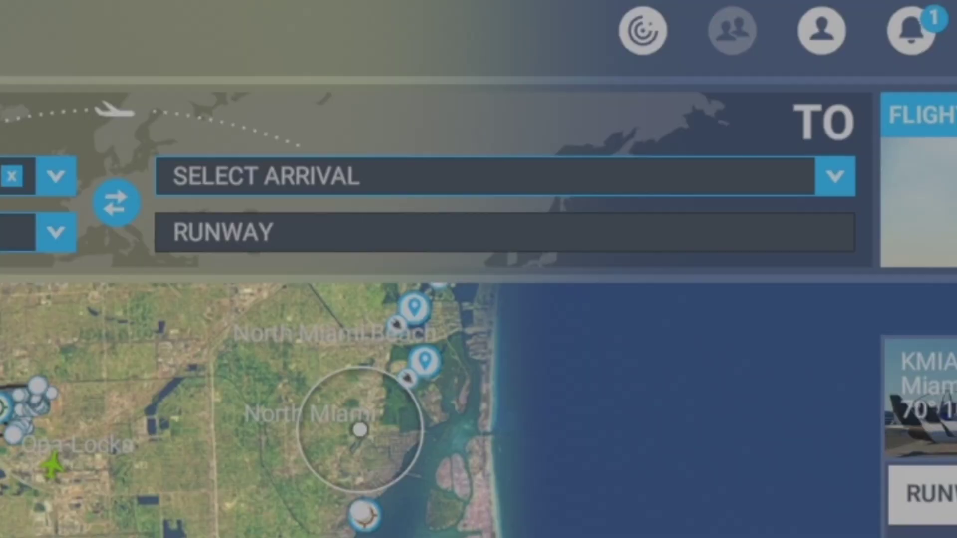
Step: Set KJFK Kennedy Intl runway 4L as the arrival, making a 950 NM route
left_click(438, 176)
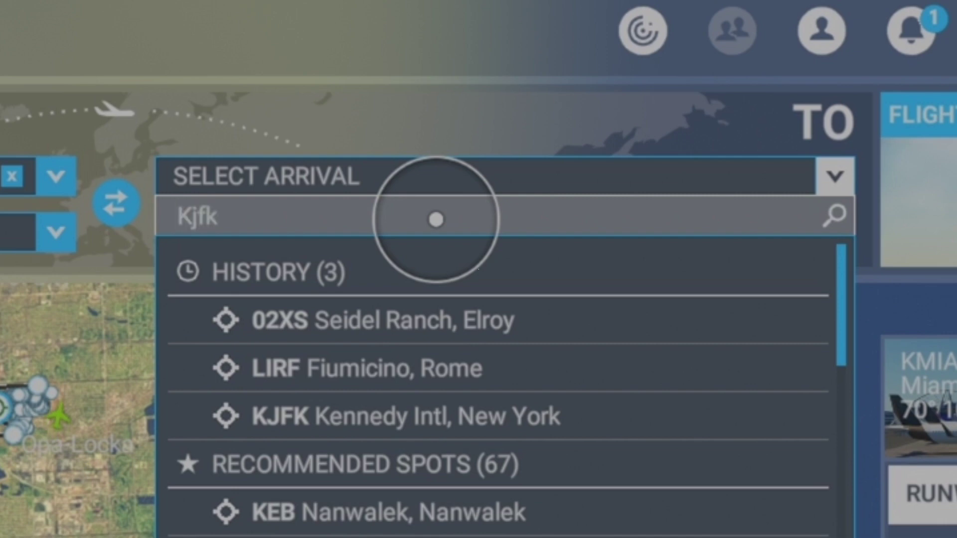
left_click(435, 318)
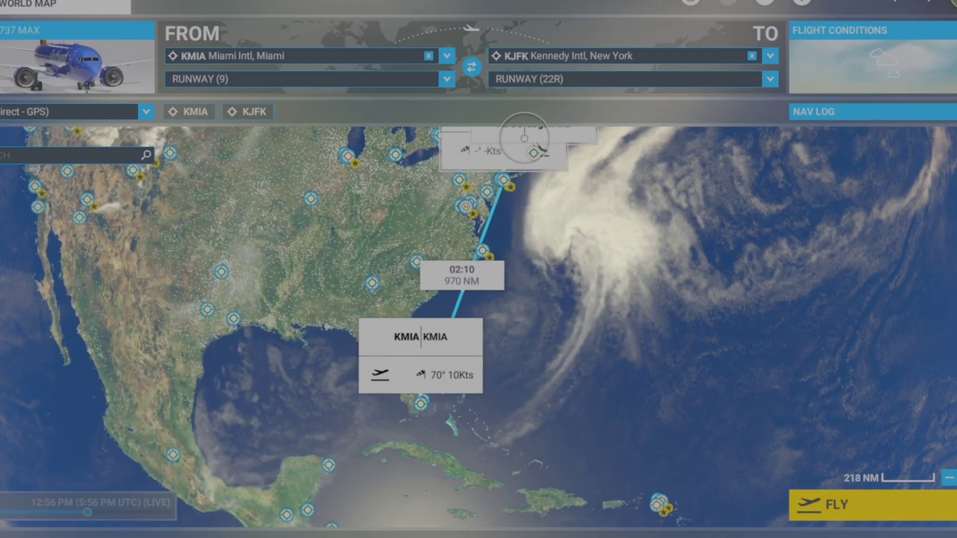
scroll(524, 138, "up", 10)
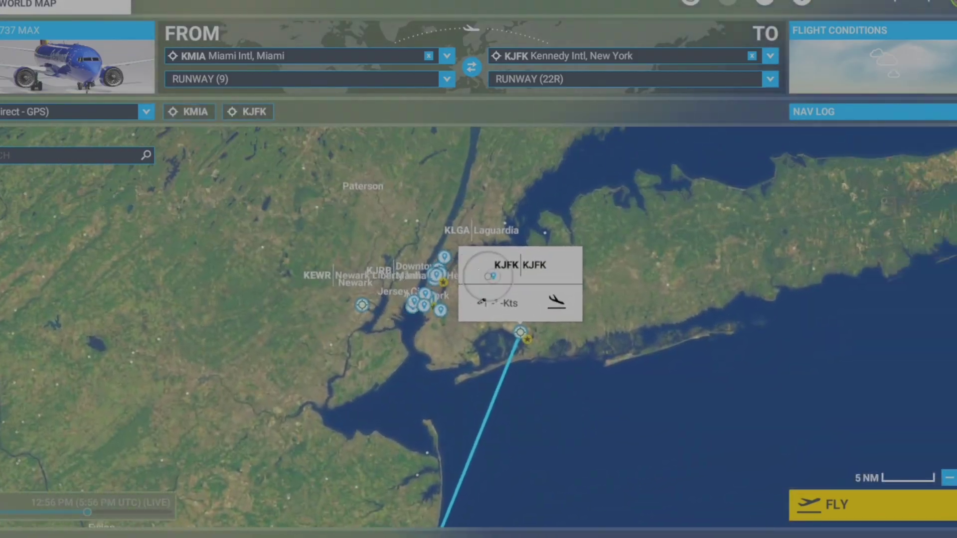
scroll(497, 421, "up", 8)
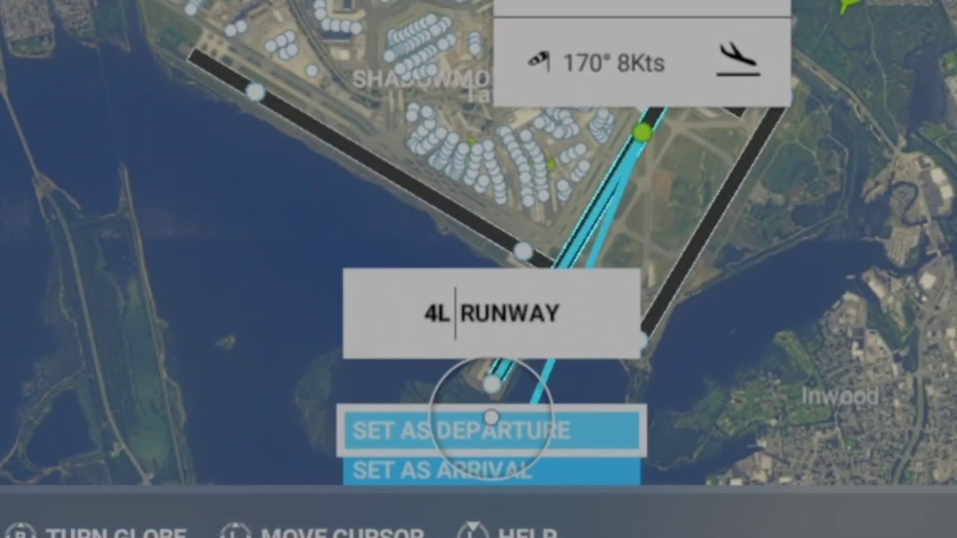
left_click(491, 470)
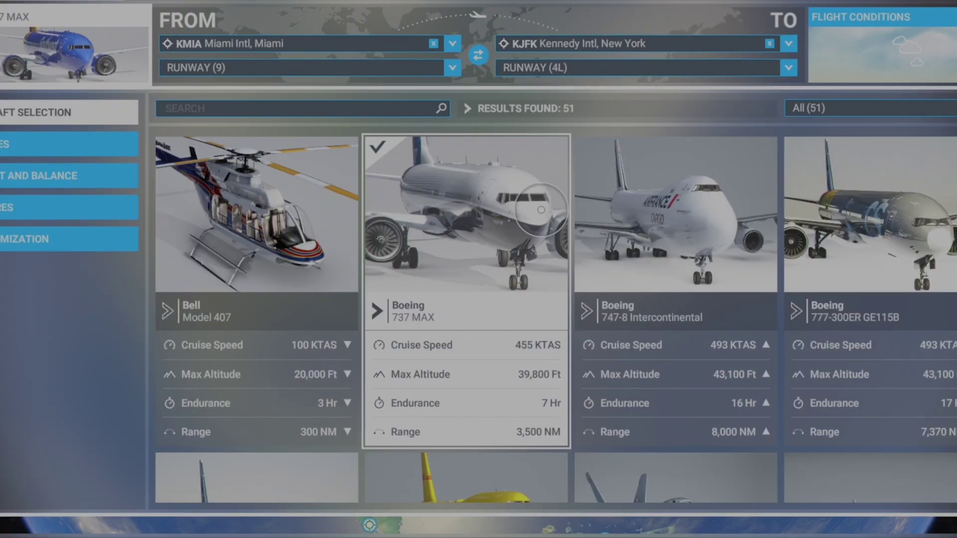
Step: Browse the aircraft selection grid, leaving the Boeing 737 MAX selected
scroll(541, 209, "down", 2)
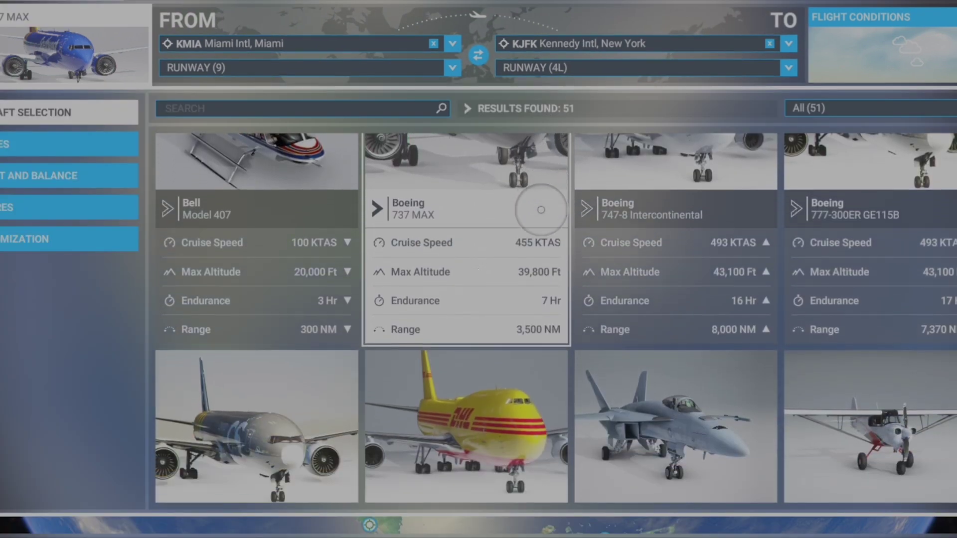
scroll(541, 209, "down", 3)
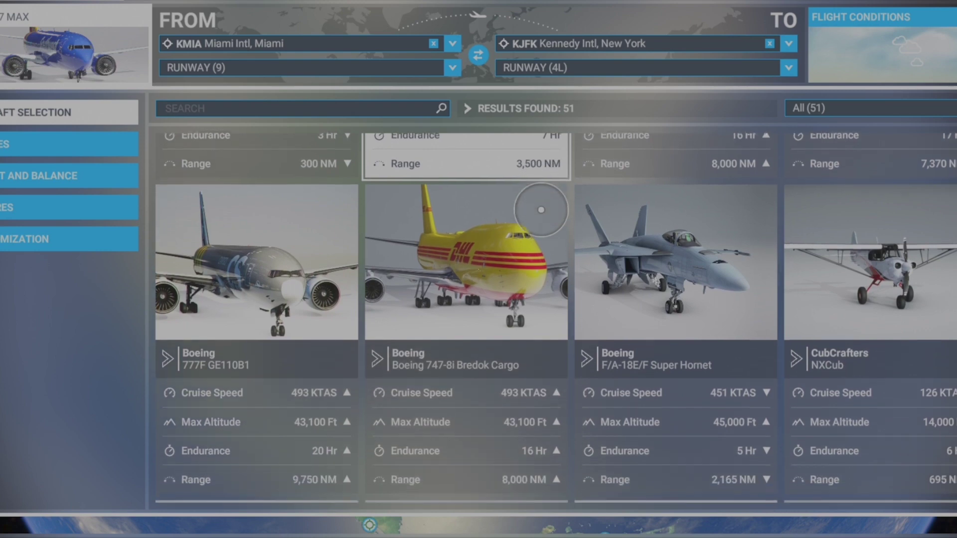
scroll(541, 209, "down", 4)
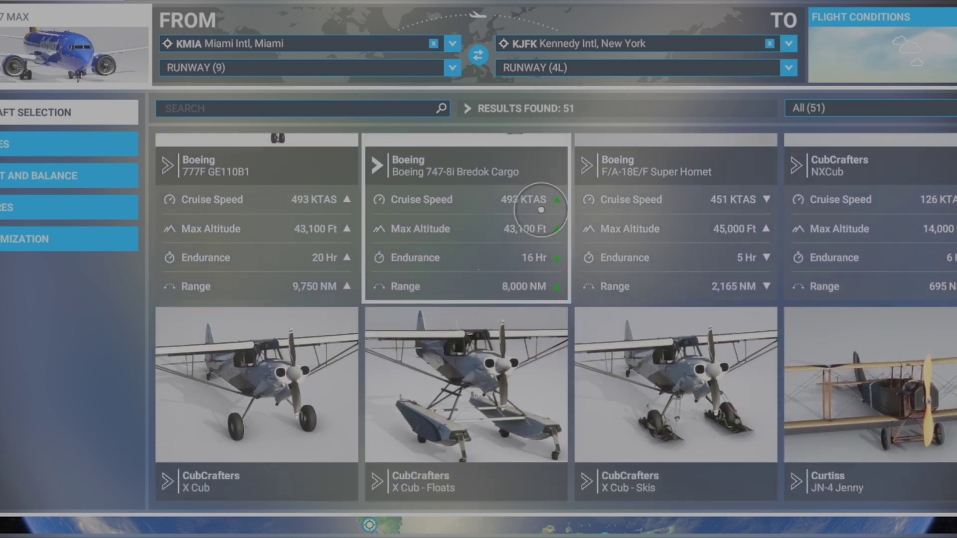
scroll(541, 210, "down", 7)
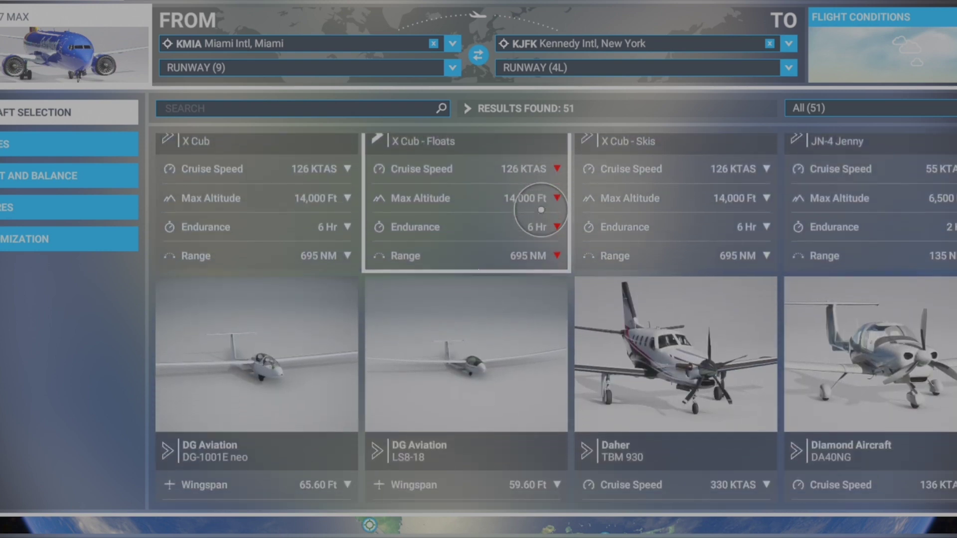
scroll(541, 209, "down", 7)
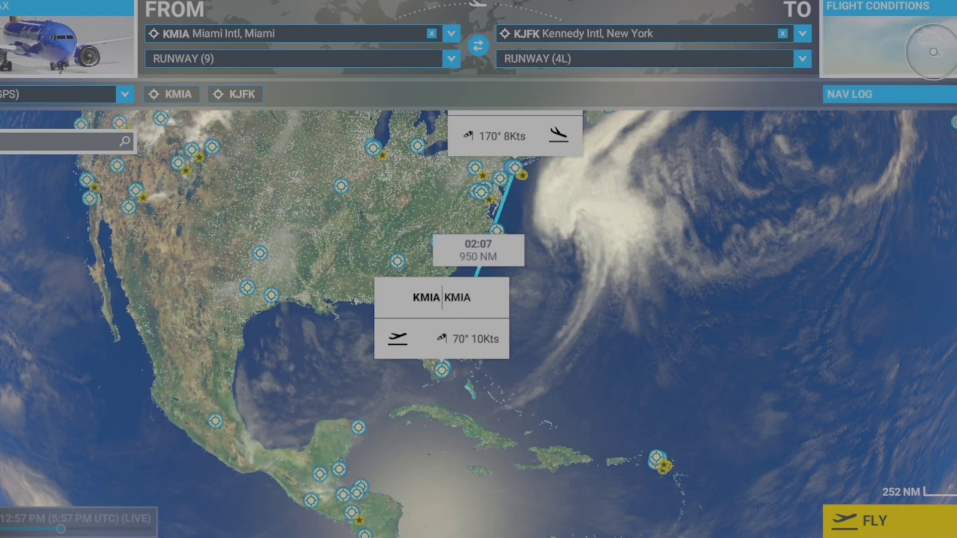
Step: In Flight Conditions, show all multiplayer players and cycle air traffic through AI and Off to Live
left_click(933, 51)
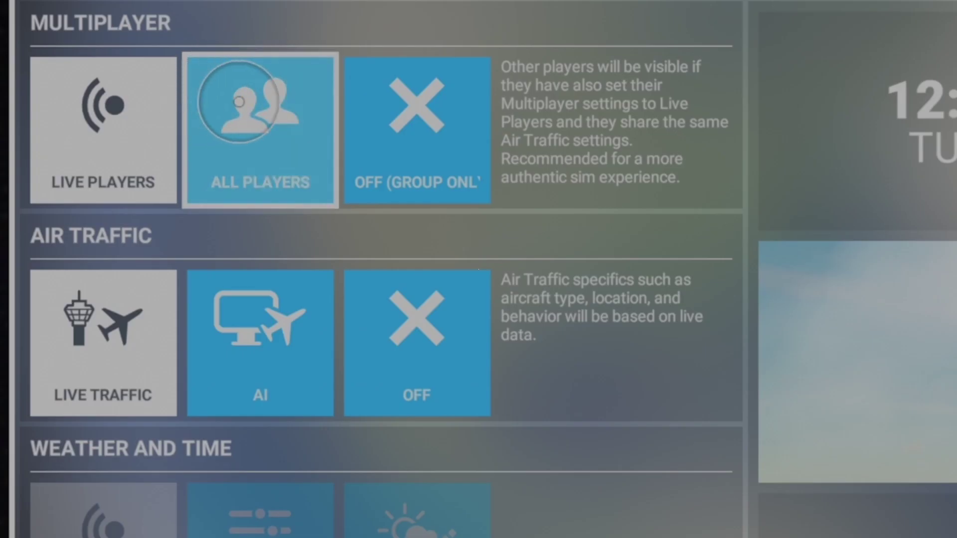
left_click(239, 102)
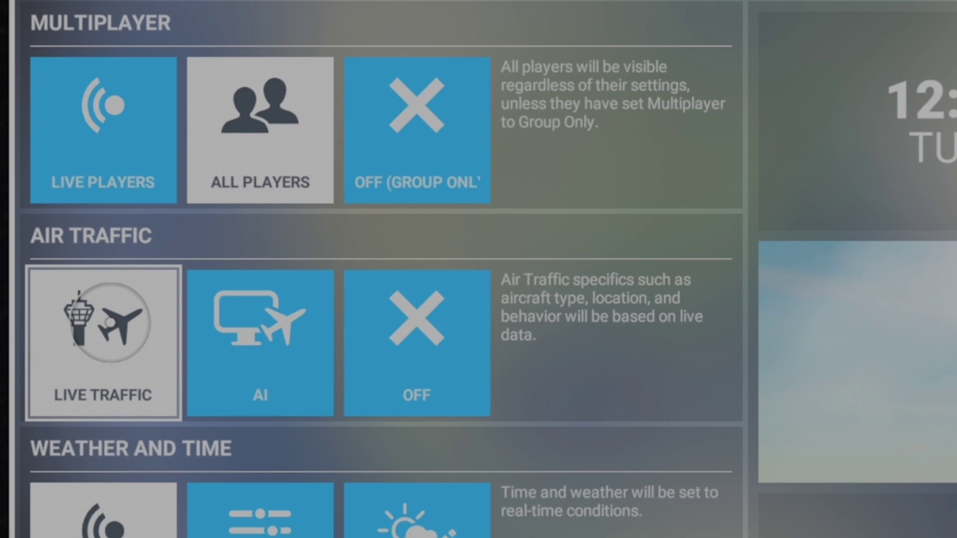
left_click(235, 321)
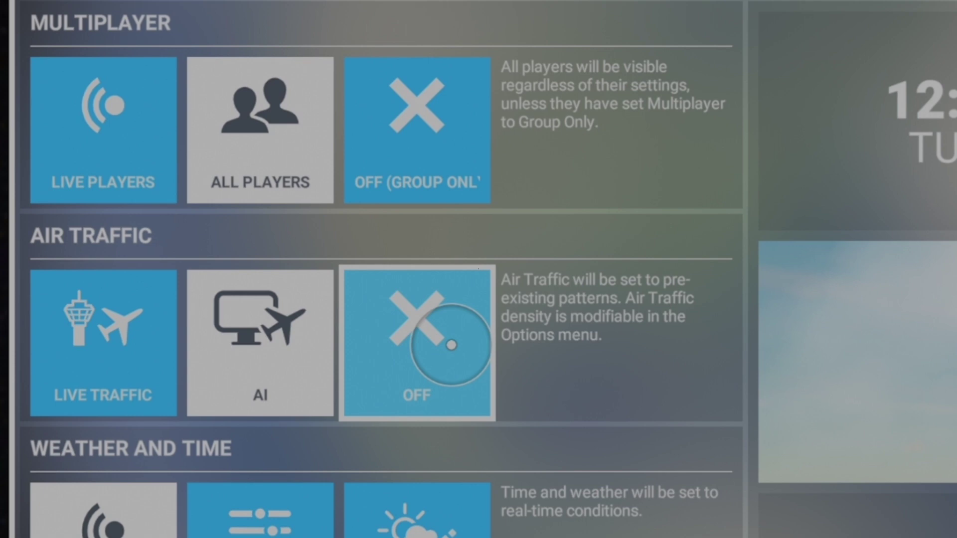
left_click(451, 344)
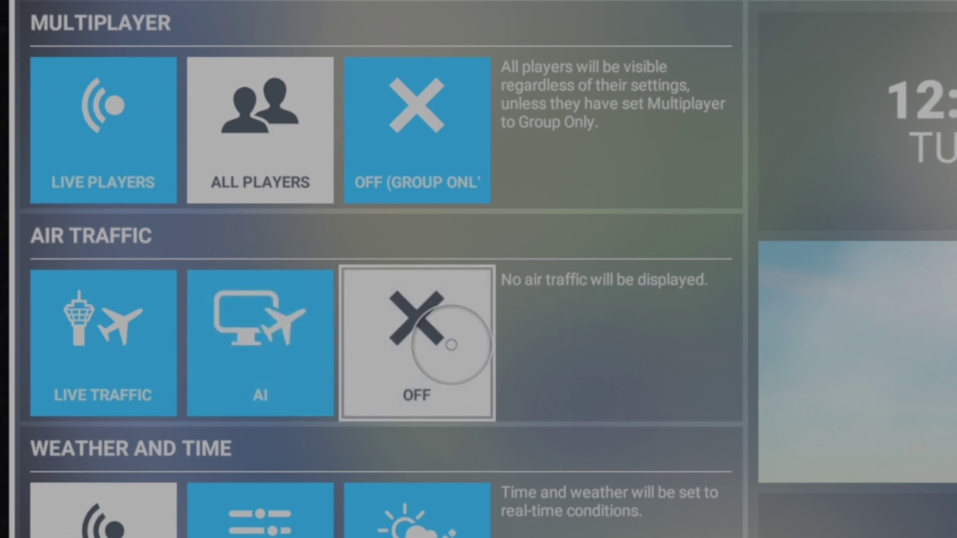
left_click(100, 344)
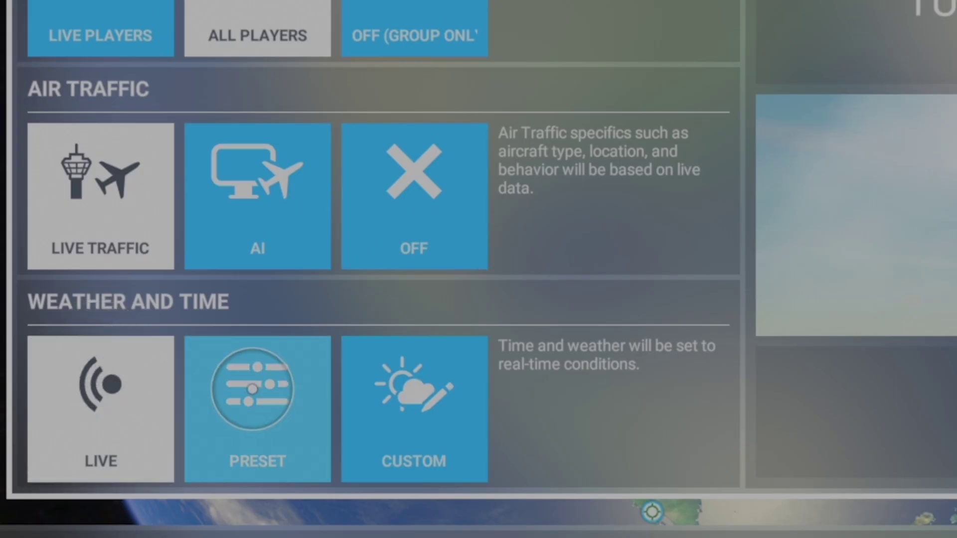
Step: Try a weather preset and AI traffic, then leave air traffic on live data
left_click(290, 401)
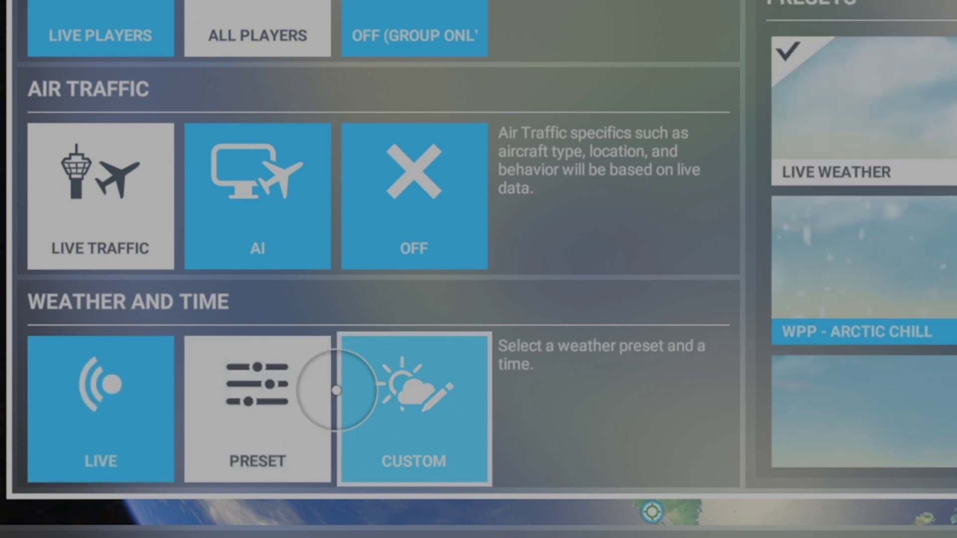
scroll(538, 309, "down", 15)
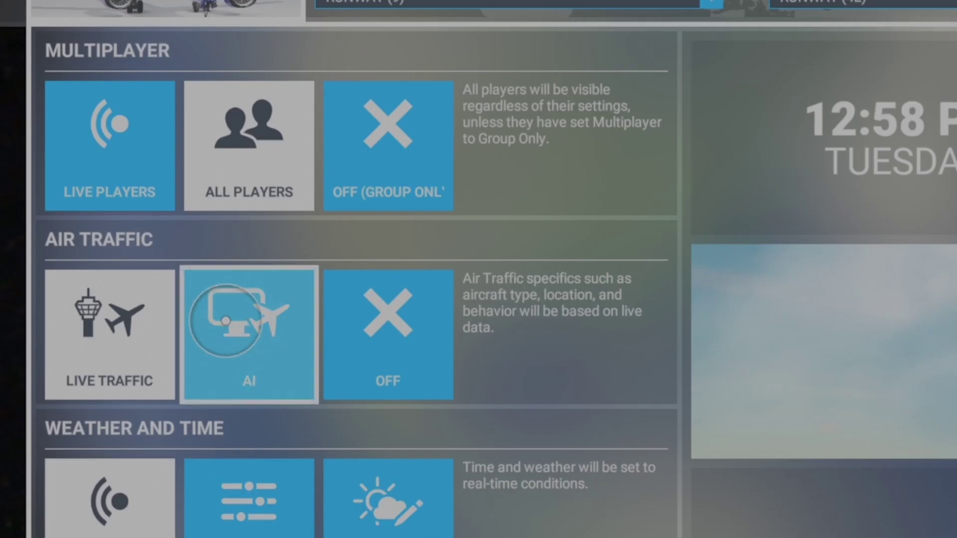
left_click(225, 320)
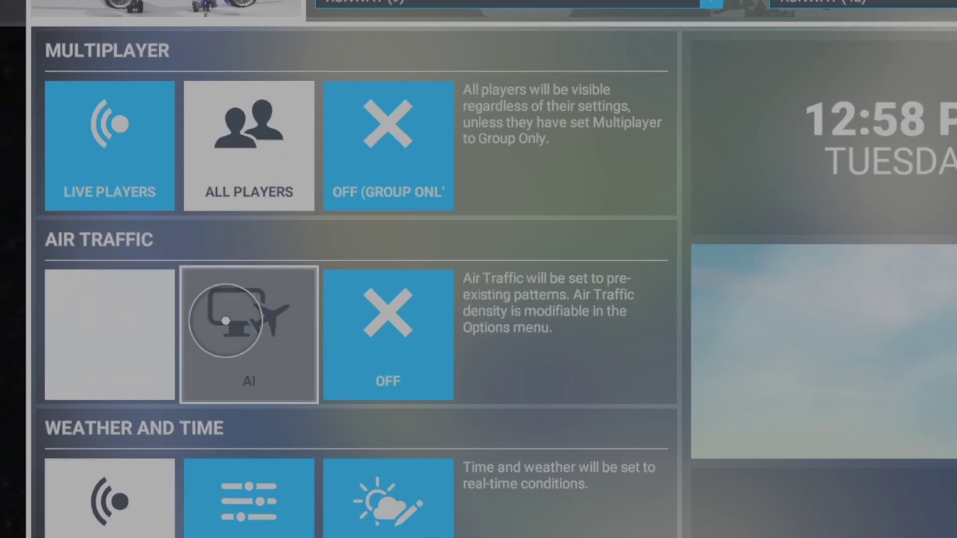
left_click(114, 316)
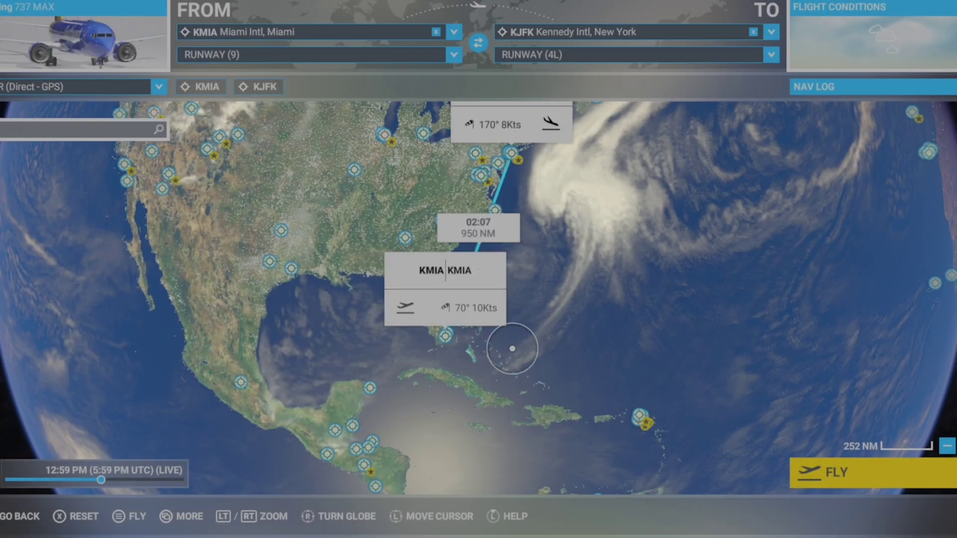
Step: Launch the flight onto the KMIA runway
left_click(861, 470)
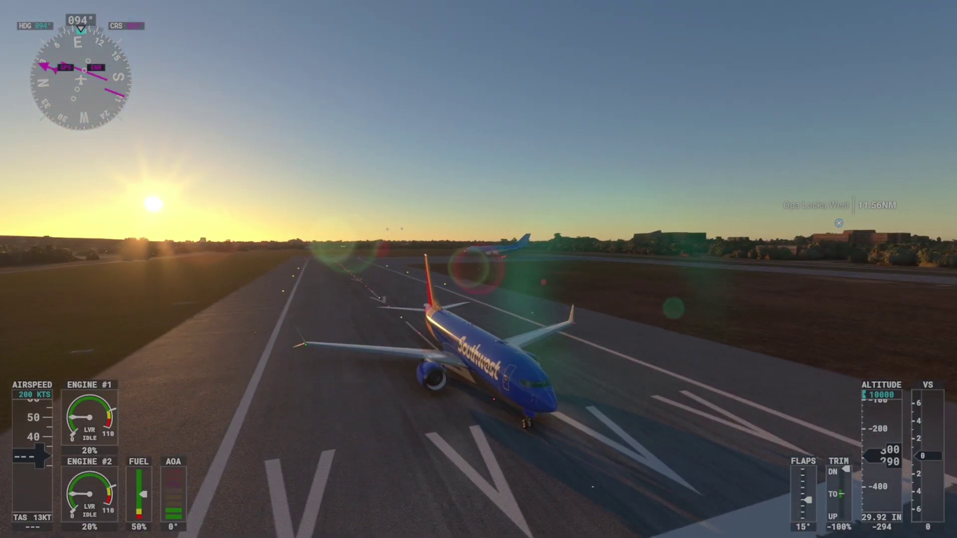
Step: Set Aircraft Traffic Type to Real-Time Online with traffic nameplates on, then apply and save
key("Escape")
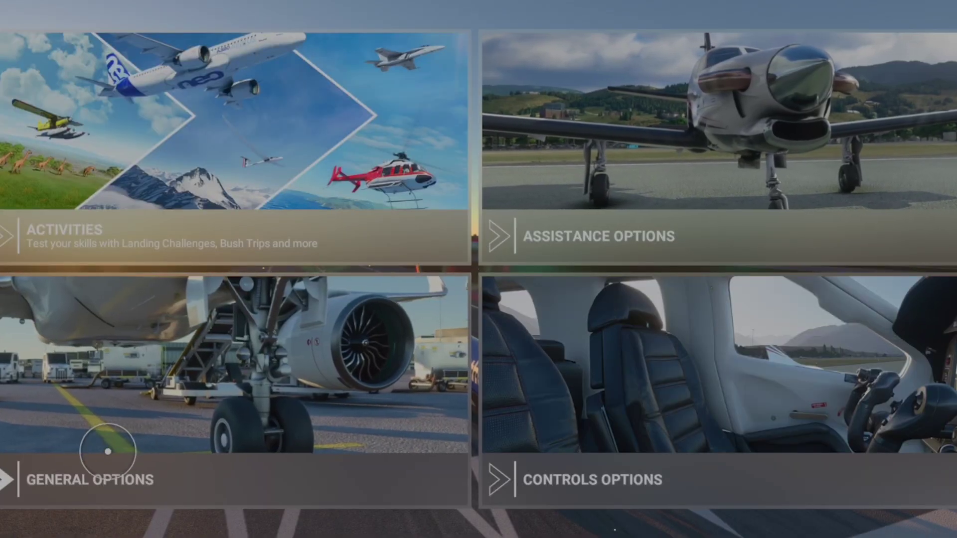
key("Escape")
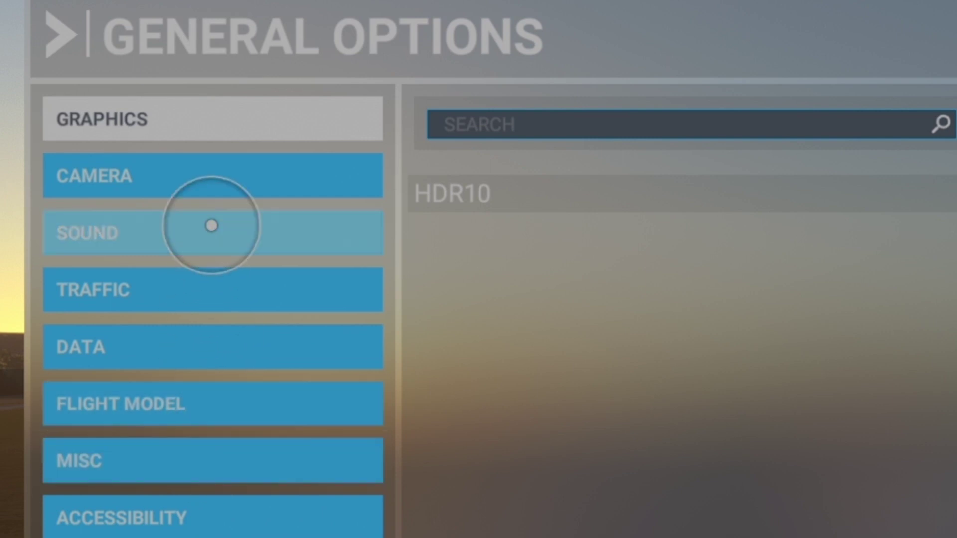
left_click(194, 288)
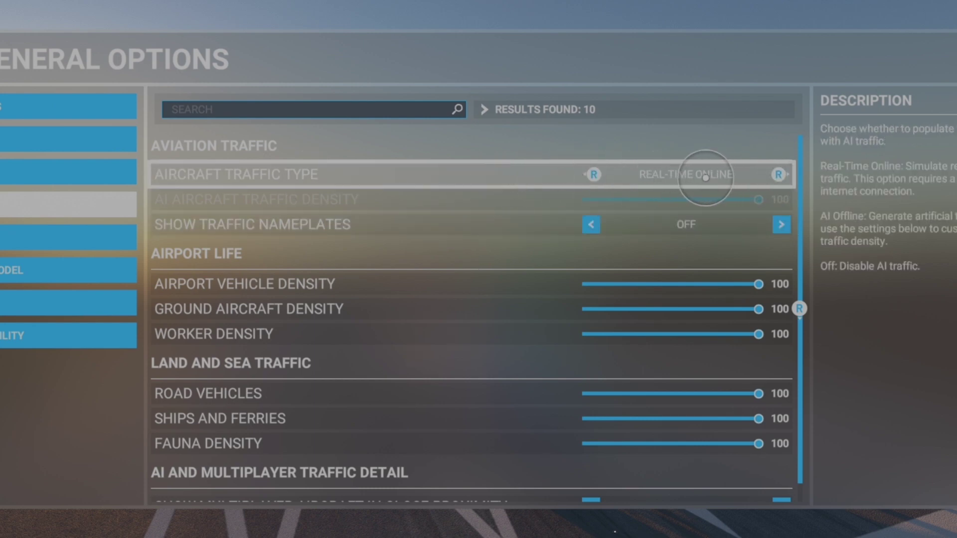
left_click(661, 178)
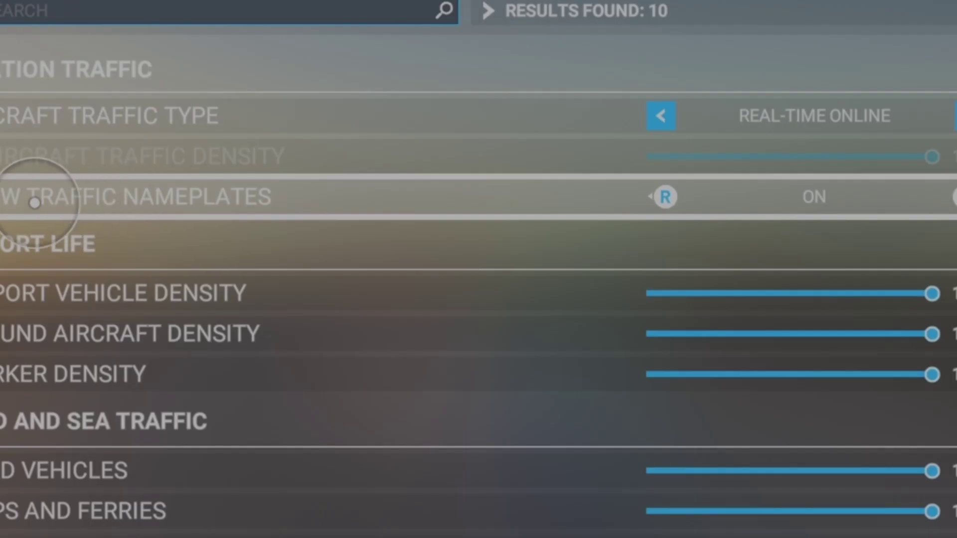
key("Escape")
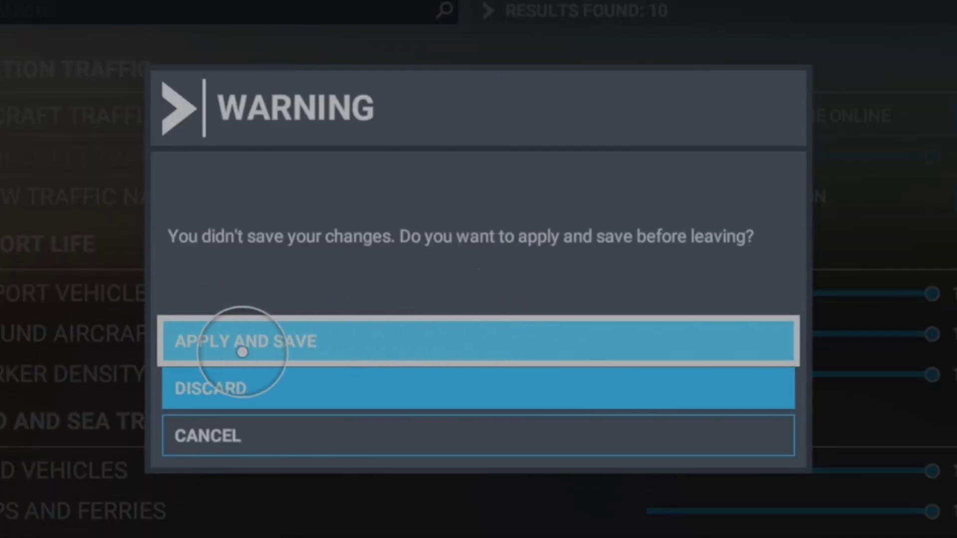
left_click(235, 352)
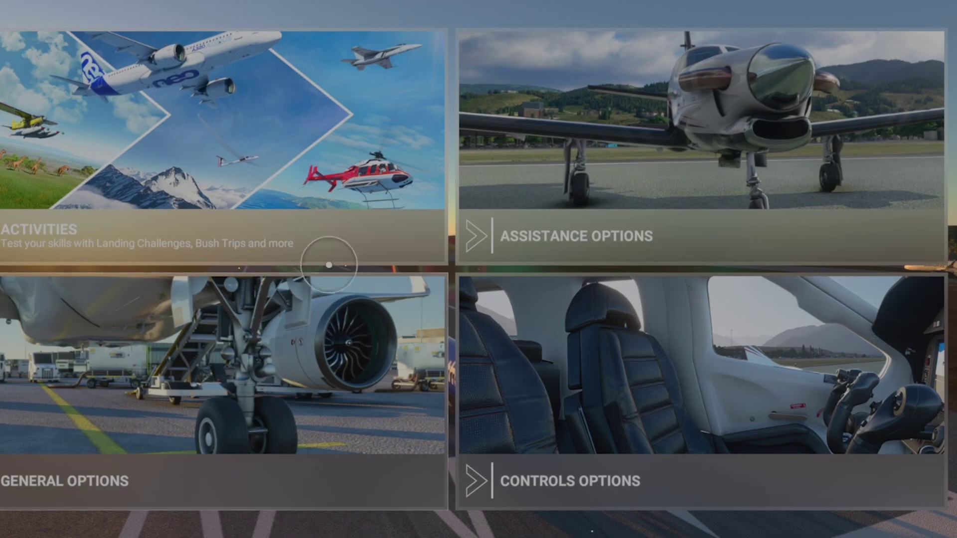
Step: Resume the flight and take off, climbing out of KMIA
key("Escape")
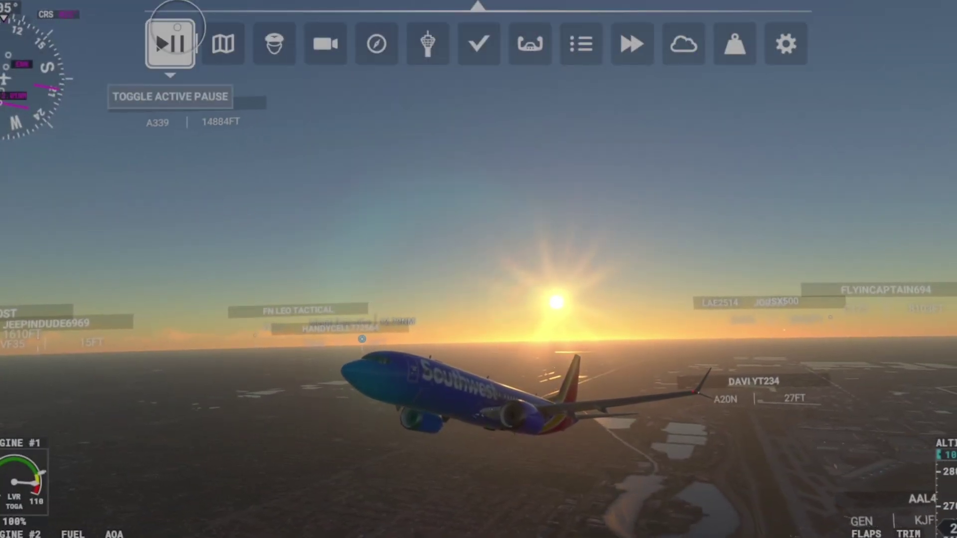
Step: Pause the flight and show the VFR Map centred on screen
left_click(170, 42)
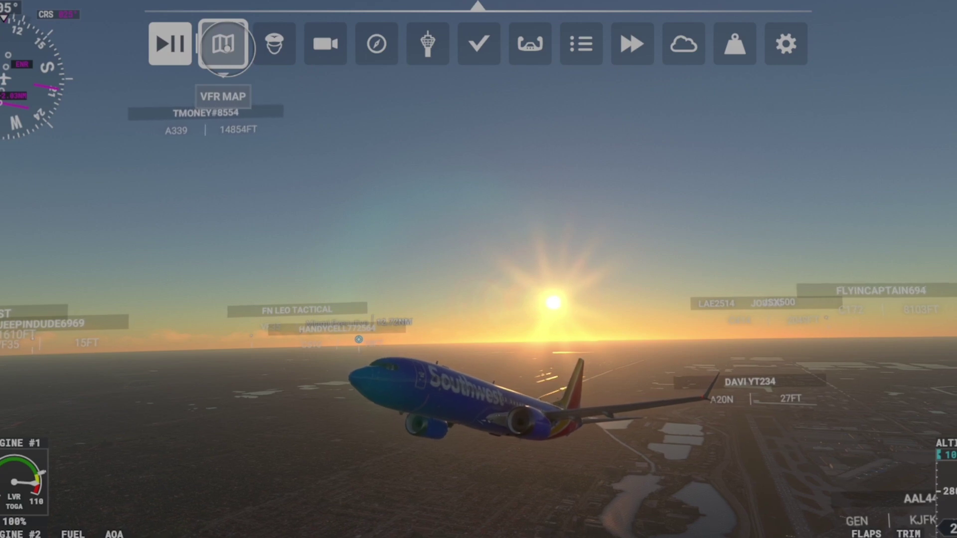
left_click(227, 48)
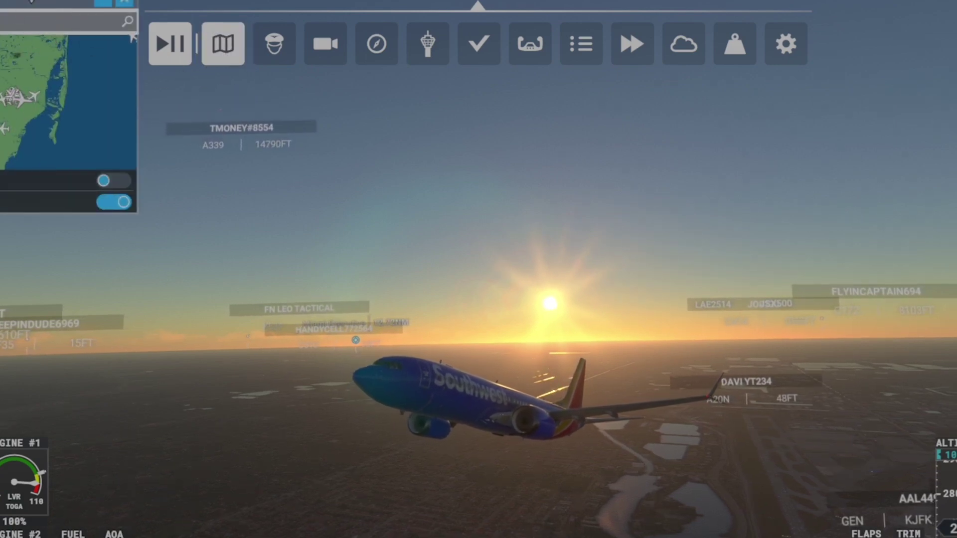
left_click_drag(41, 4, 449, 150)
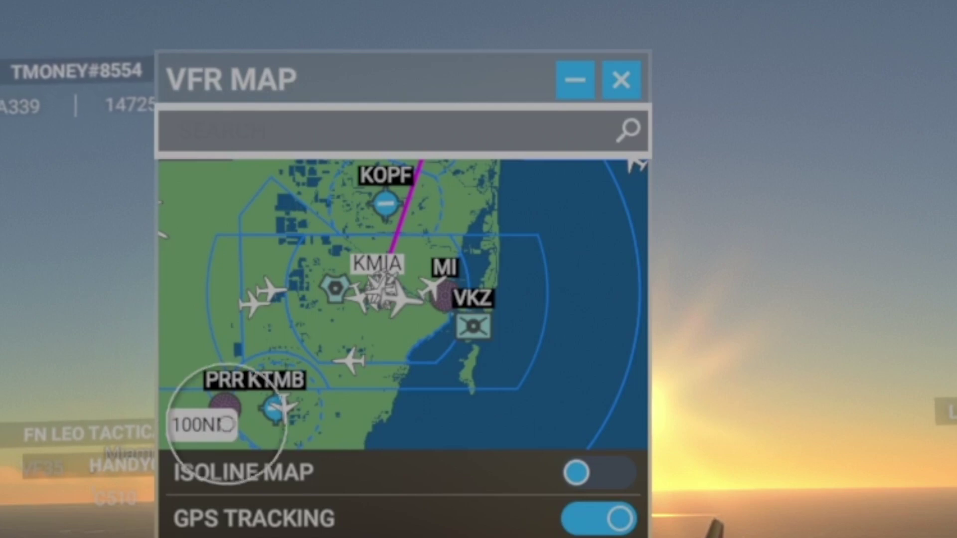
Step: Zoom the VFR map out and follow the purple route north from KMIA past KFLL and KPBI
scroll(409, 277, "down", 2)
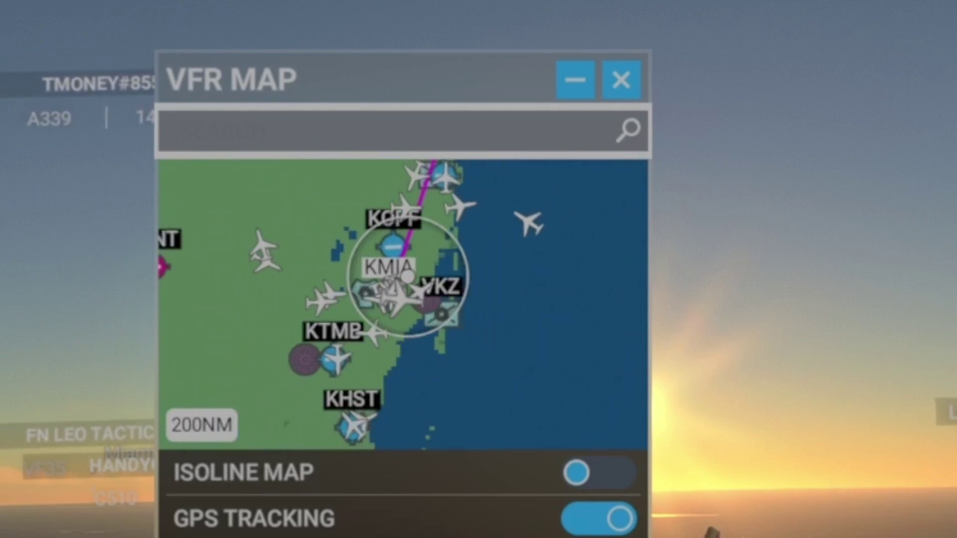
left_click_drag(417, 224, 395, 329)
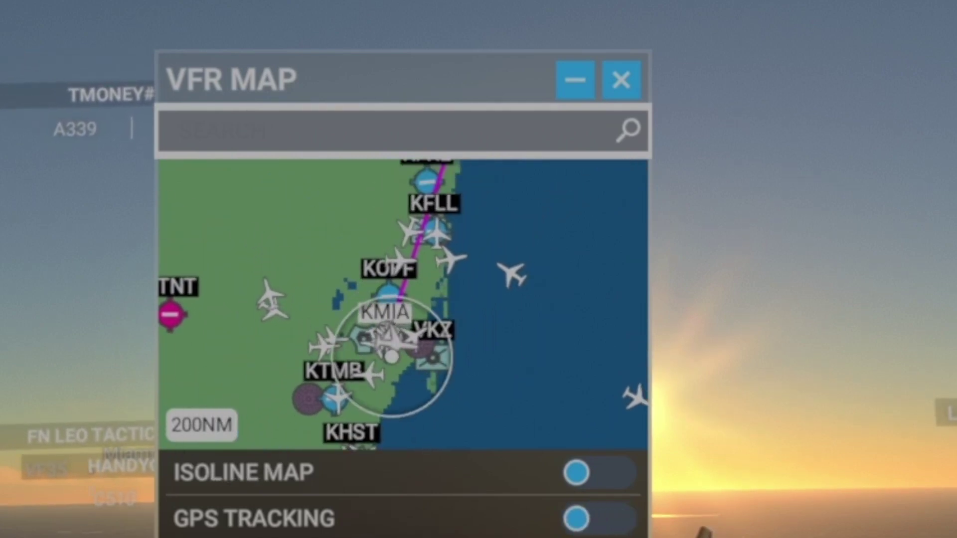
left_click_drag(406, 246, 347, 382)
left_click_drag(435, 339, 435, 399)
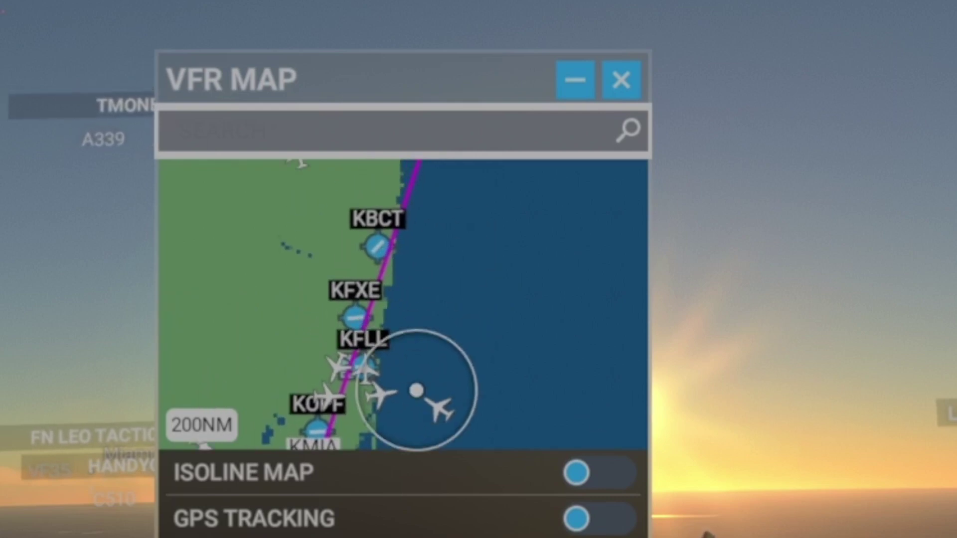
left_click_drag(439, 189, 412, 412)
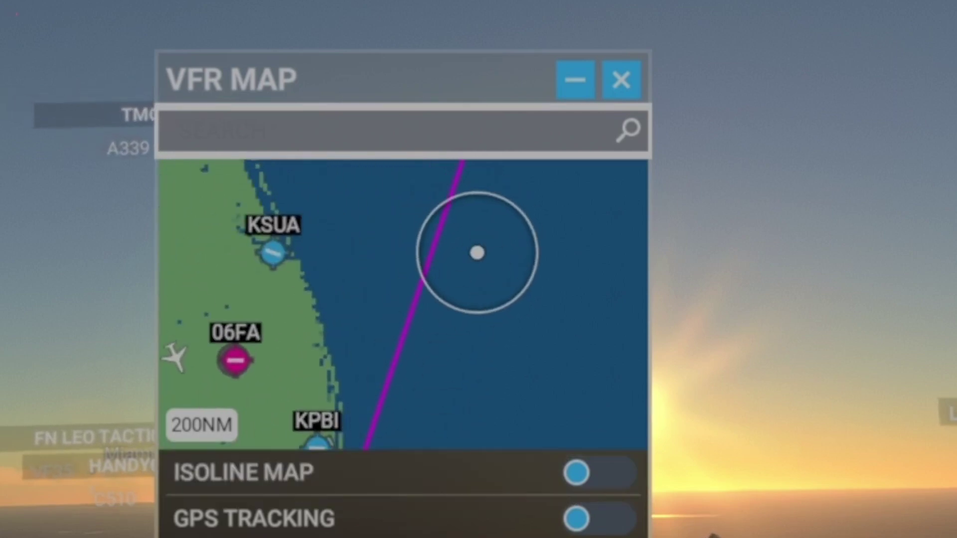
left_click_drag(477, 250, 434, 442)
left_click_drag(508, 246, 480, 427)
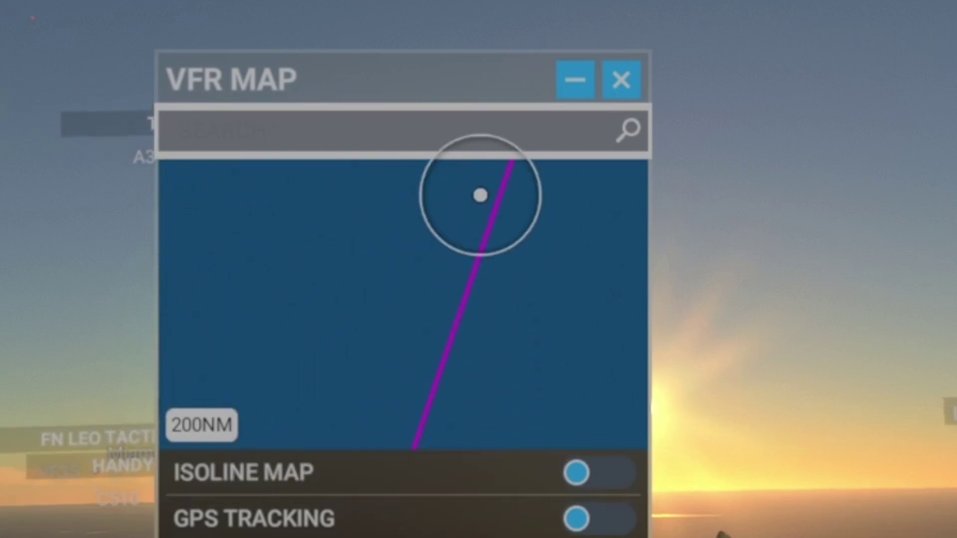
Step: Keep tracing the purple route north along its stretch over the ocean
left_click_drag(440, 284, 391, 344)
left_click_drag(483, 216, 427, 469)
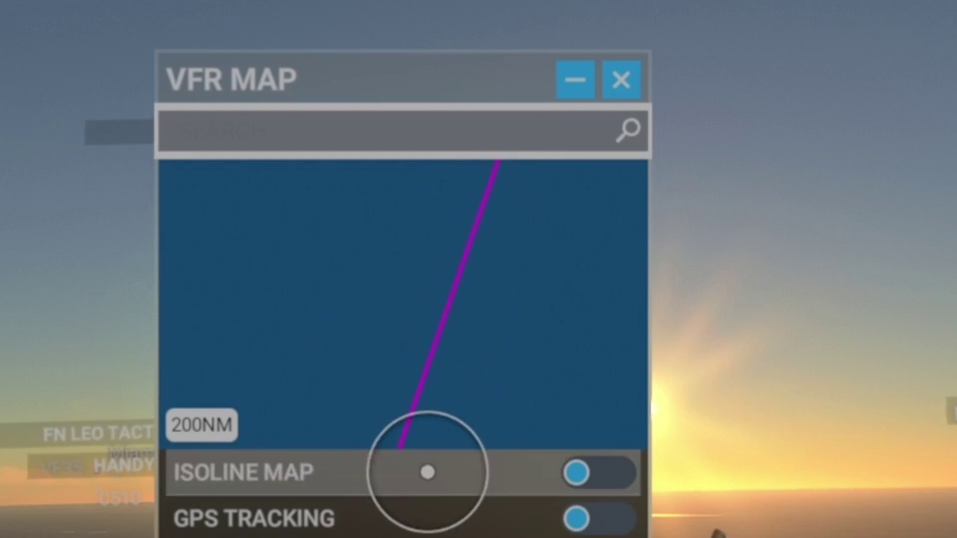
left_click_drag(465, 274, 451, 467)
left_click_drag(493, 273, 474, 333)
left_click_drag(483, 301, 457, 397)
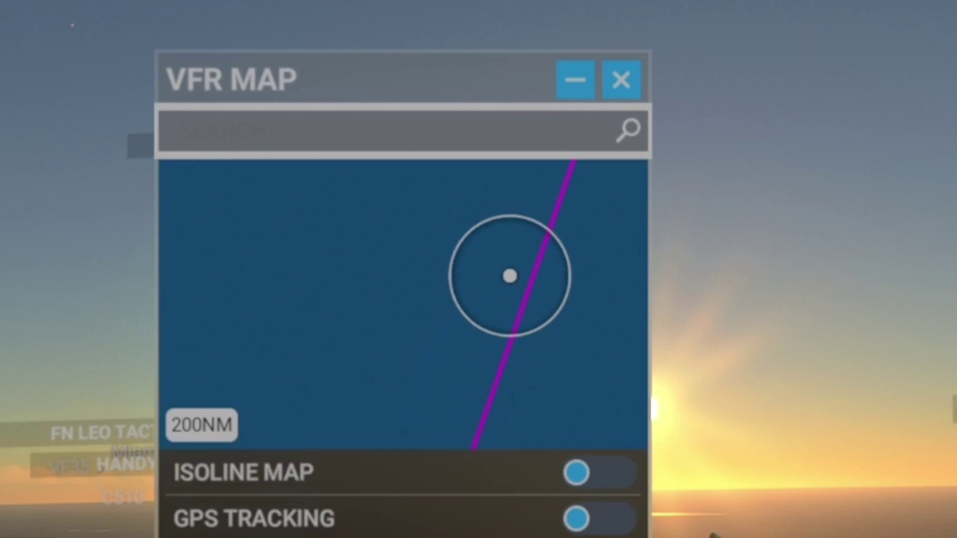
left_click_drag(508, 275, 476, 423)
left_click_drag(568, 243, 519, 350)
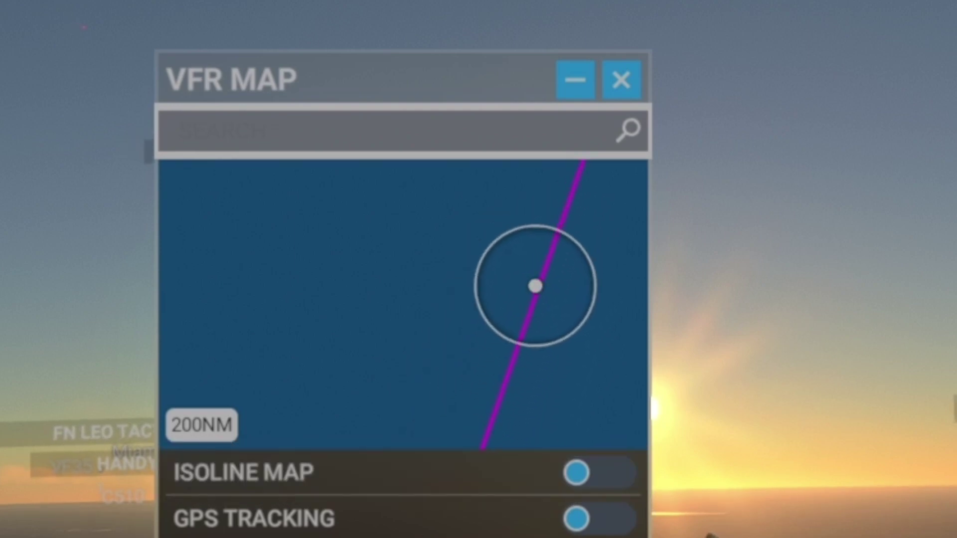
left_click_drag(533, 249, 410, 445)
left_click_drag(472, 200, 491, 335)
left_click_drag(484, 295, 388, 417)
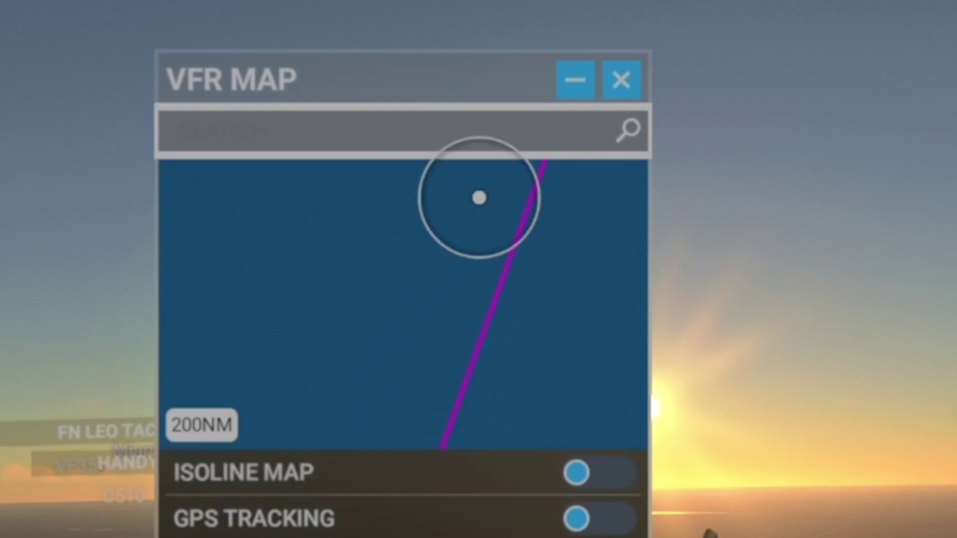
left_click_drag(478, 196, 422, 361)
Step: Follow the route past the KMRH coastline to KJFK, zoom in there, and park the map top-left
left_click_drag(600, 252, 617, 427)
left_click_drag(598, 135, 559, 345)
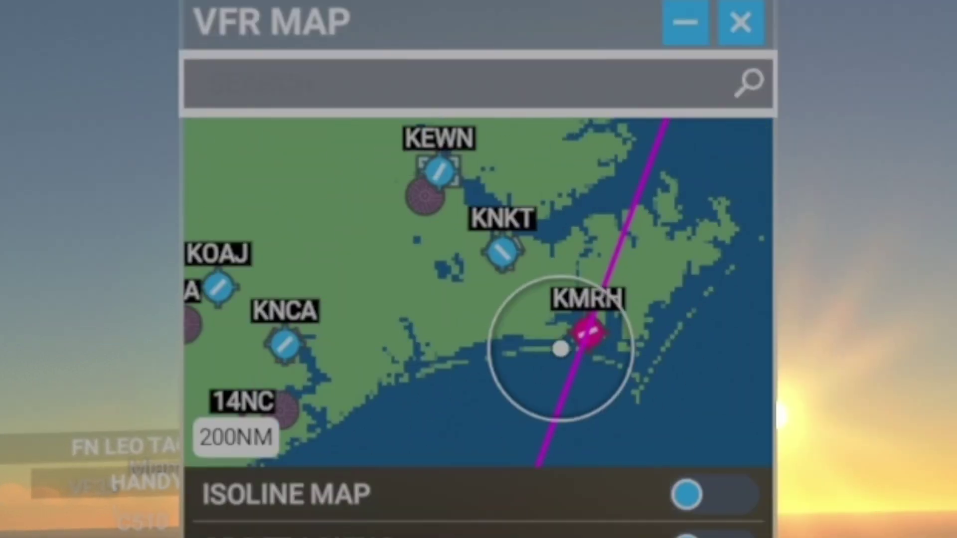
left_click_drag(632, 124, 602, 347)
left_click_drag(598, 130, 533, 365)
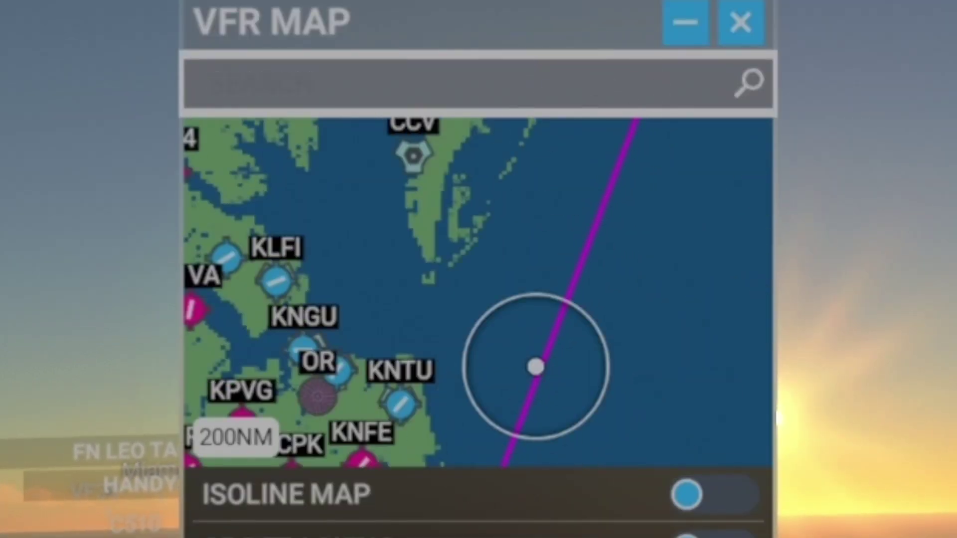
left_click_drag(608, 150, 438, 535)
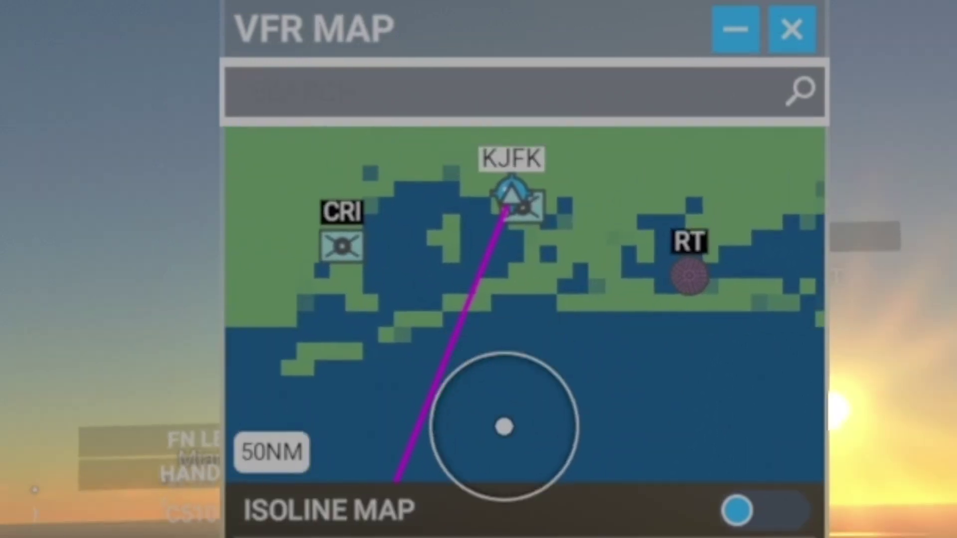
left_click_drag(499, 339, 496, 412)
scroll(497, 260, "up", 1)
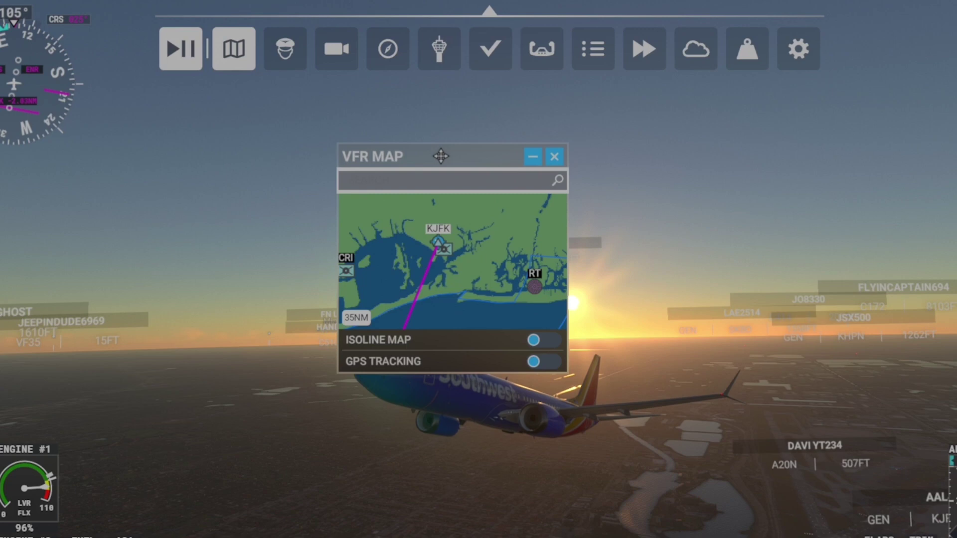
left_click_drag(438, 156, 26, 1)
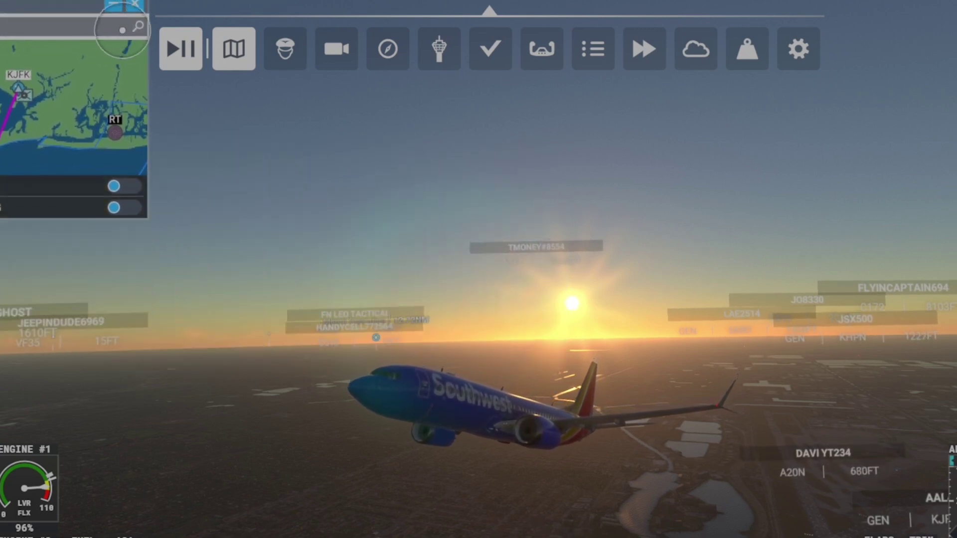
Step: Release Active Pause so the 737 resumes flying toward KJFK
left_click(183, 52)
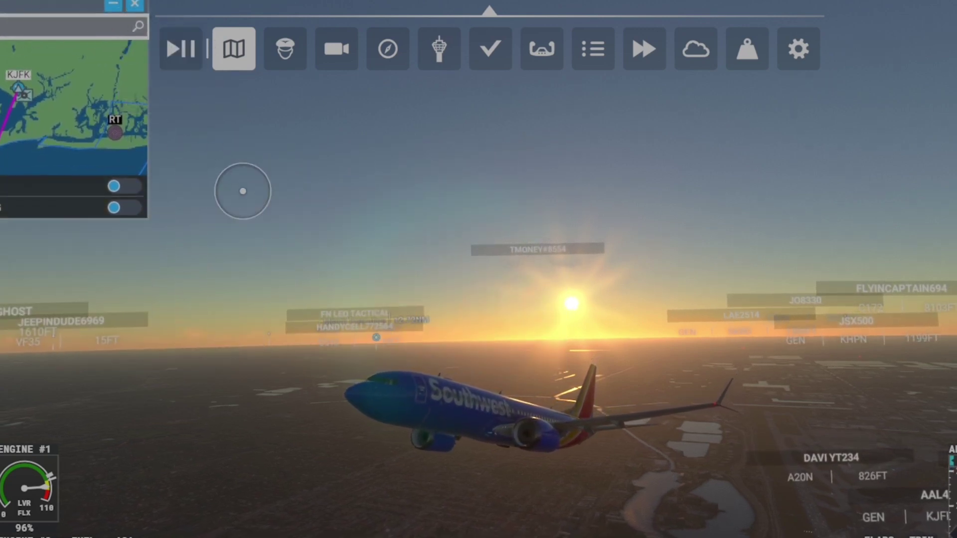